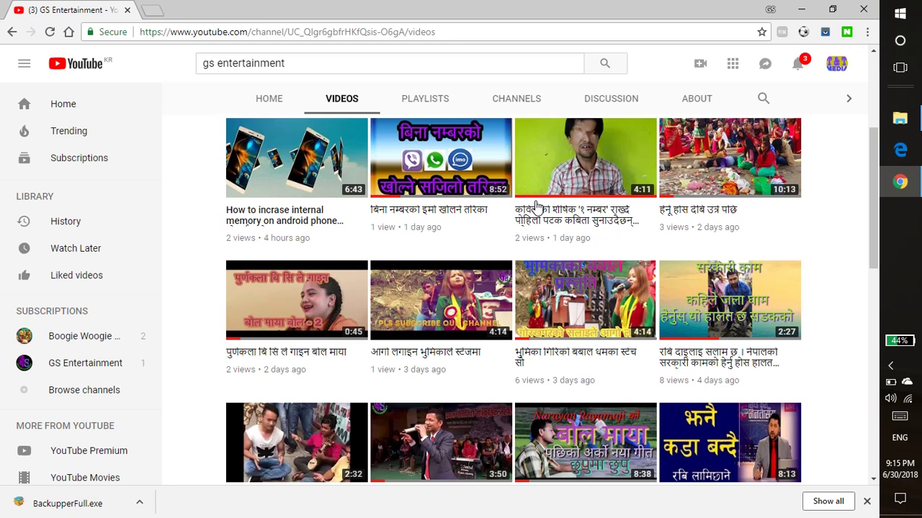
- Leave the browser and open This PC from the desktop in a maximized window
scroll(537, 207, "up", 3)
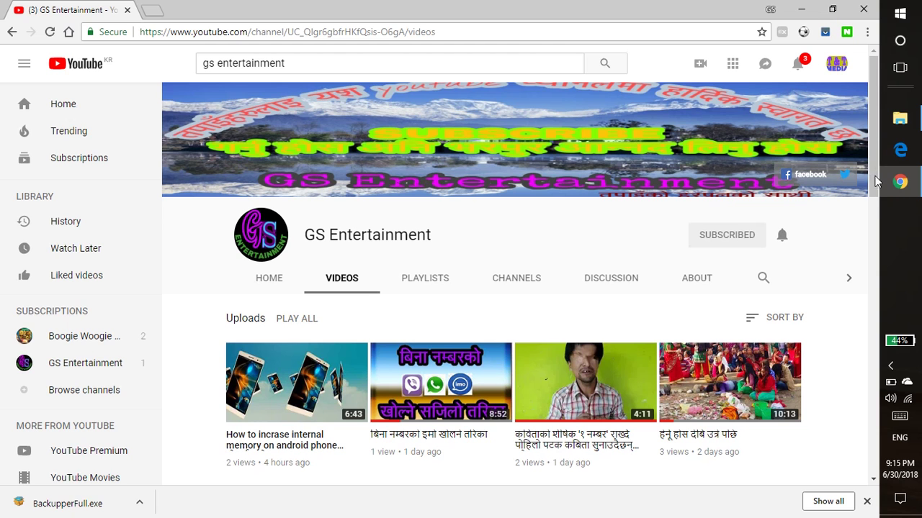
left_click(895, 189)
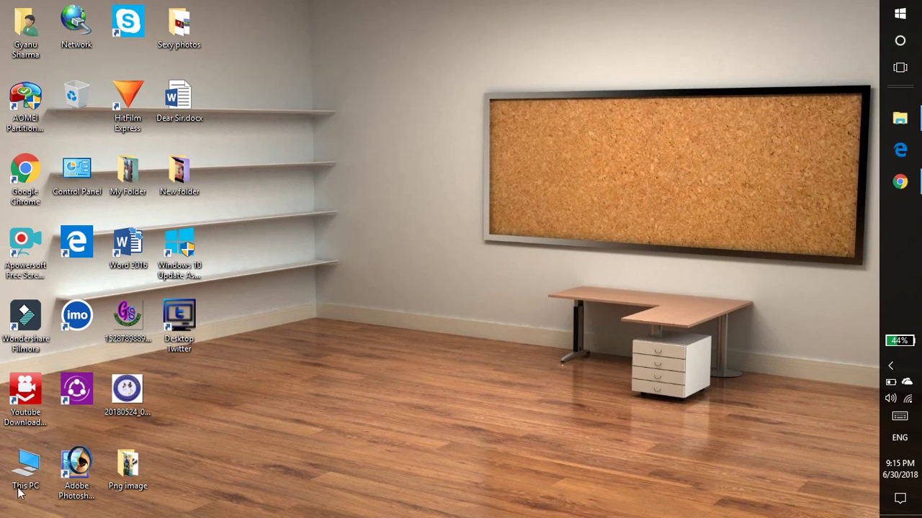
double_click(24, 475)
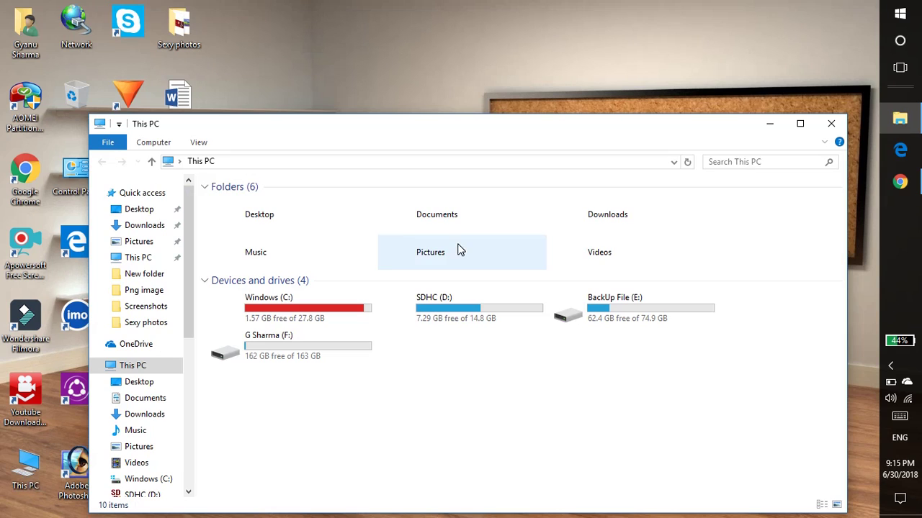
left_click(799, 123)
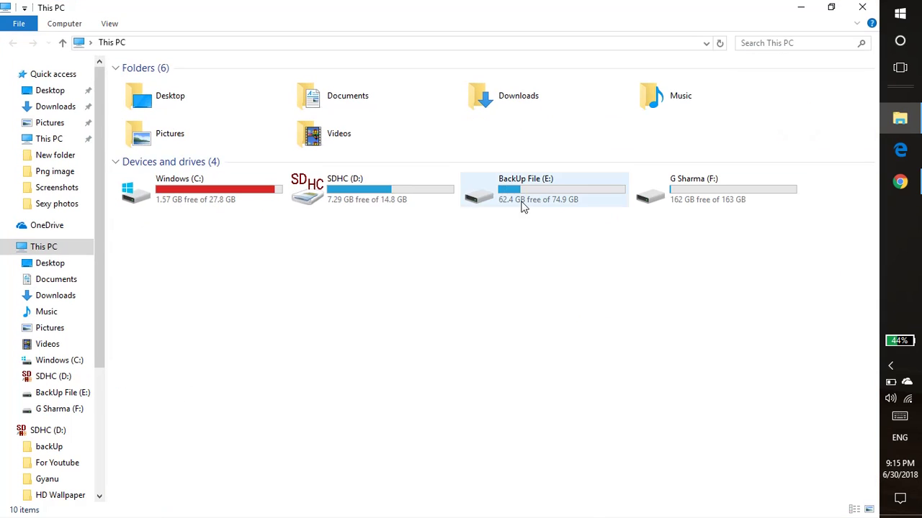
- Open Computer Management from This PC and display Disk Management in a maximized window
left_click(68, 26)
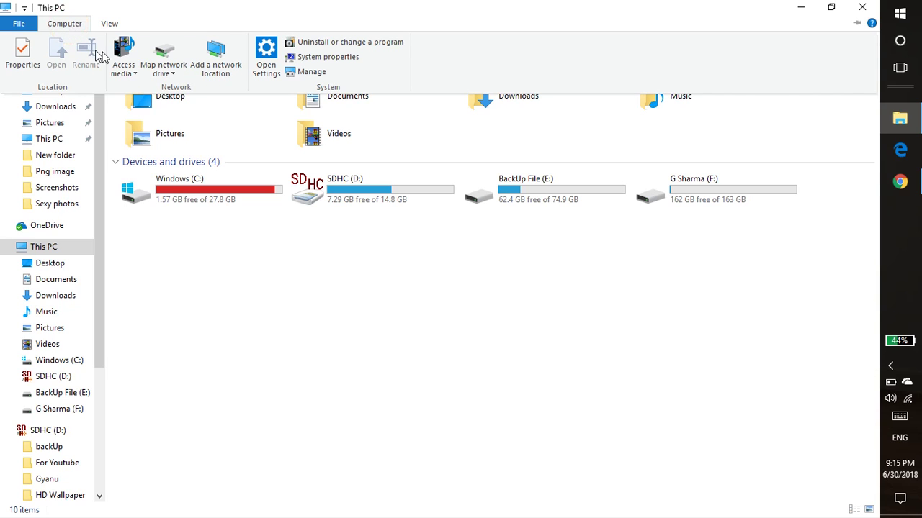
left_click(309, 72)
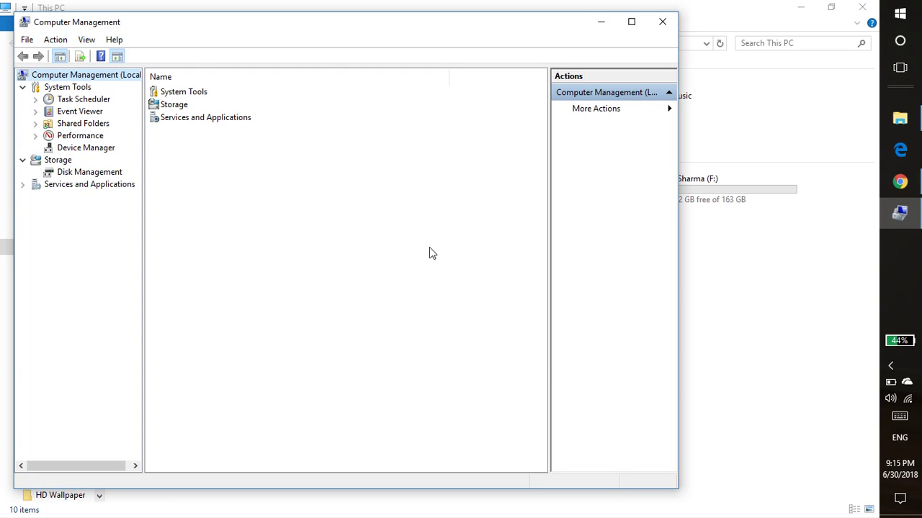
left_click(75, 175)
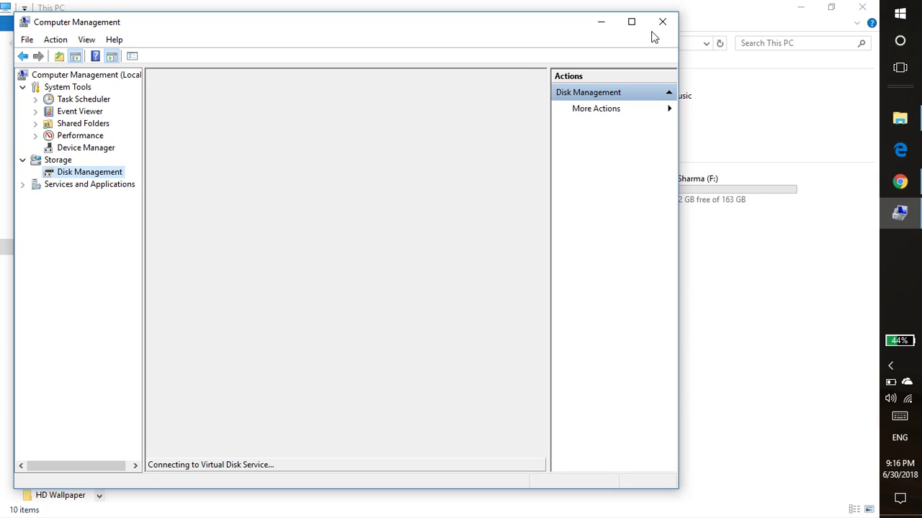
left_click(632, 22)
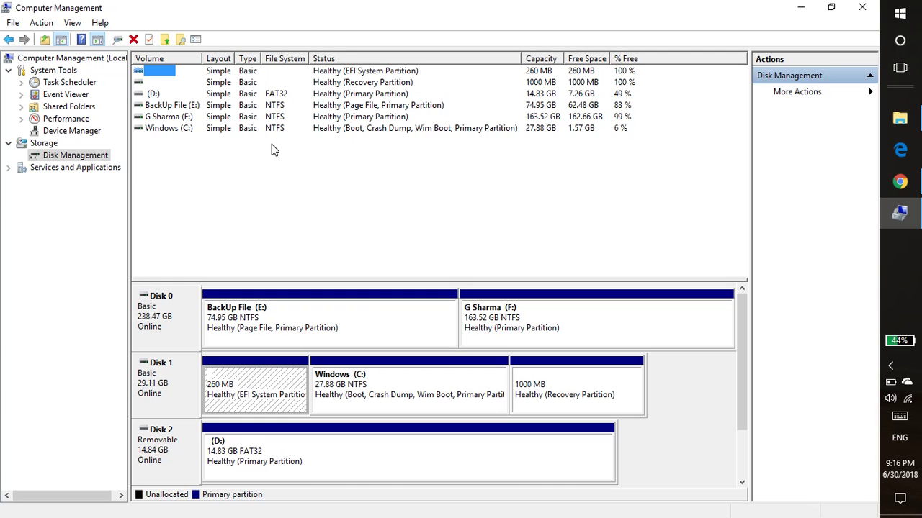
- Examine the C:, F:, E: and D: volumes one after another to see where each sits on the disks
left_click(176, 131)
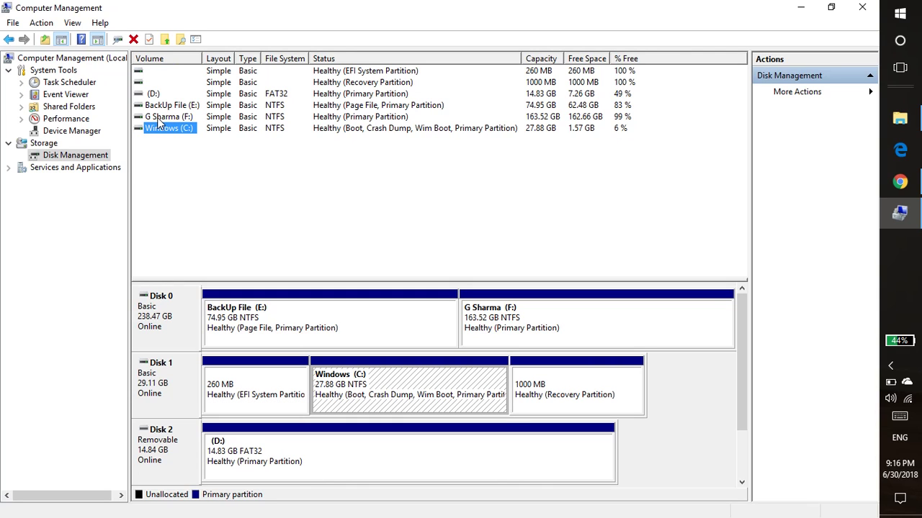
left_click(162, 117)
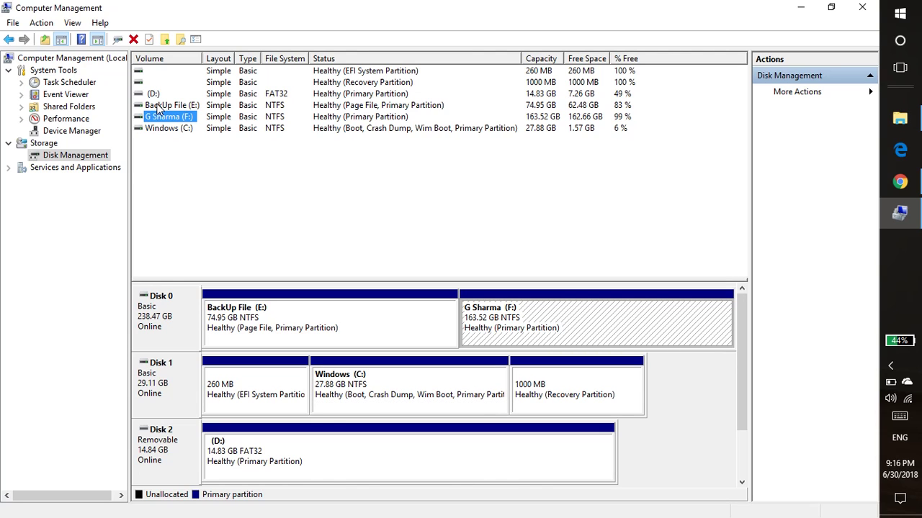
left_click(157, 105)
left_click(154, 95)
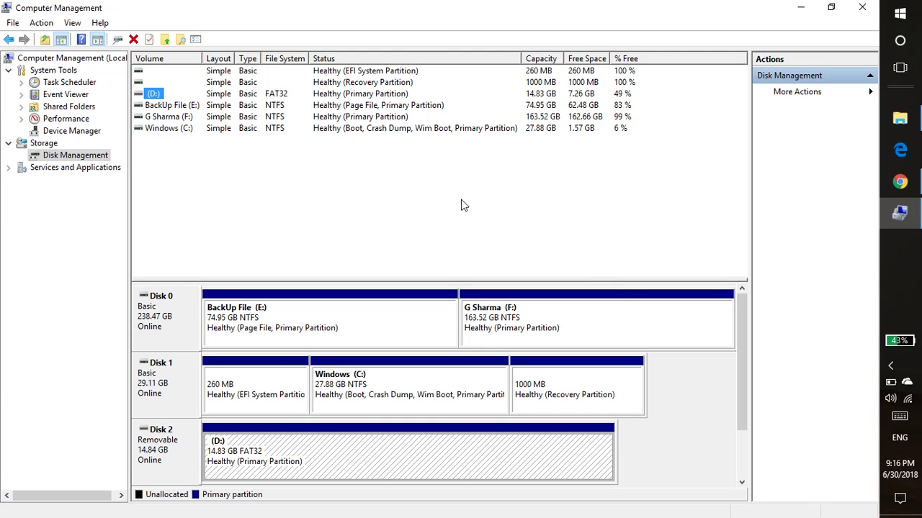
- Shrink the F: volume on Disk 0 by 40000 MB
left_click(179, 118)
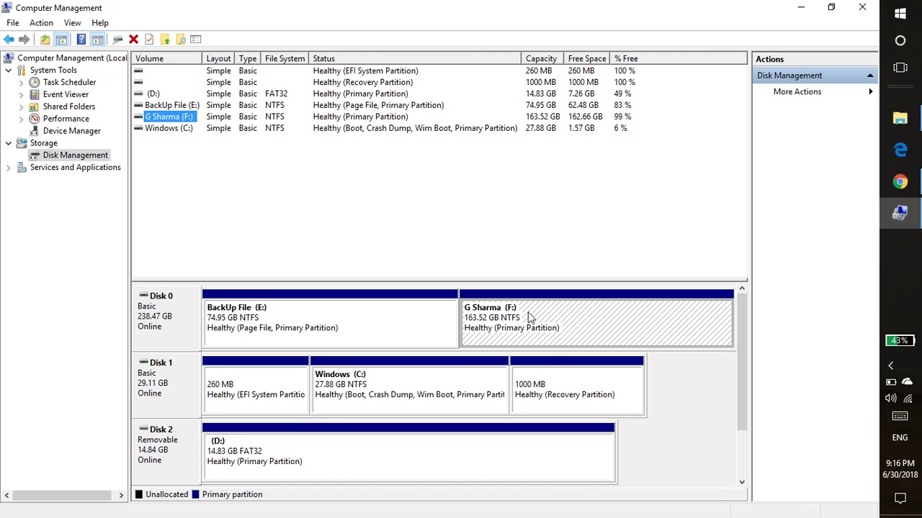
right_click(548, 328)
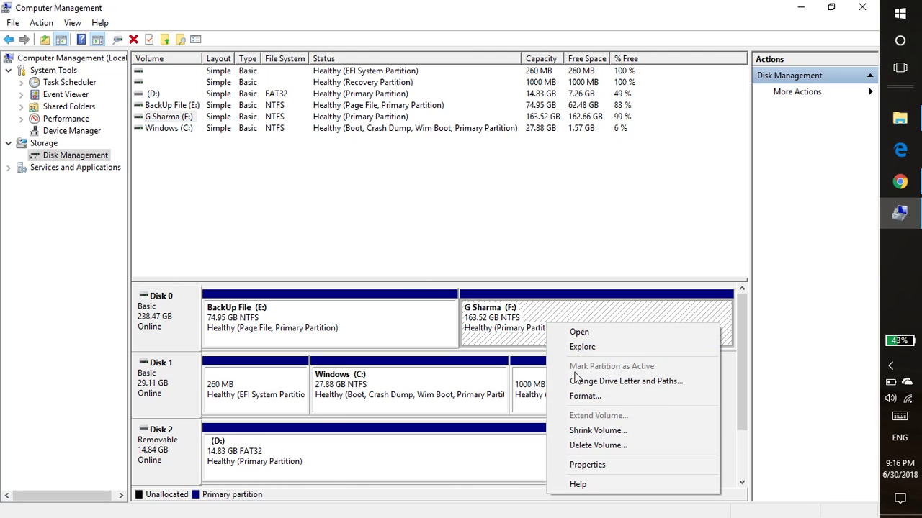
left_click(592, 432)
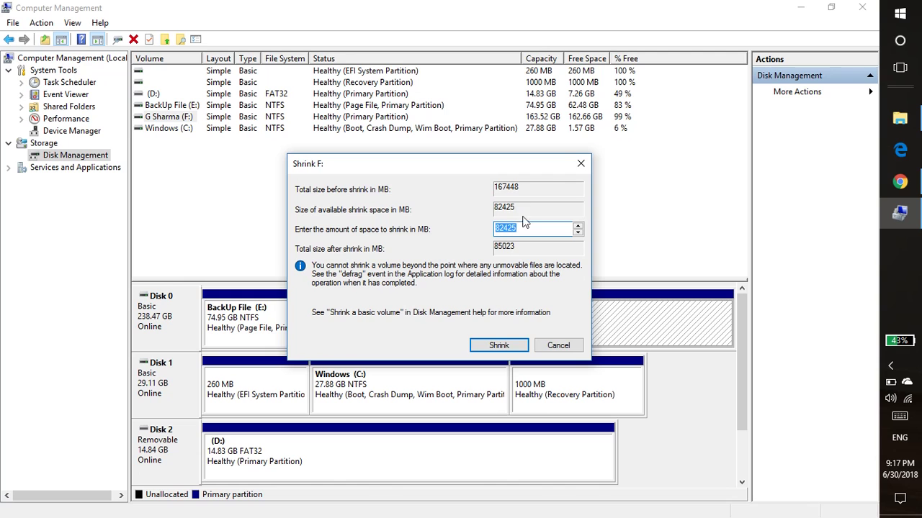
left_click_drag(506, 164, 528, 151)
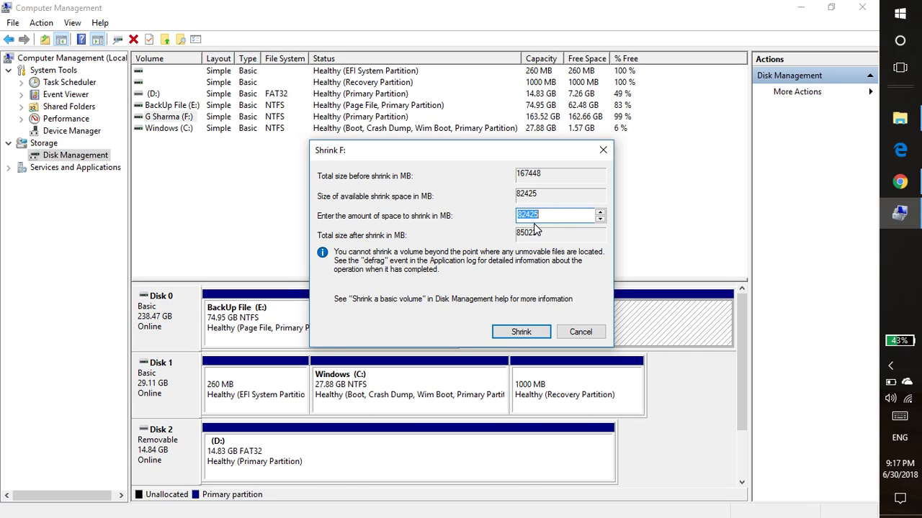
left_click_drag(540, 214, 507, 215)
type("40")
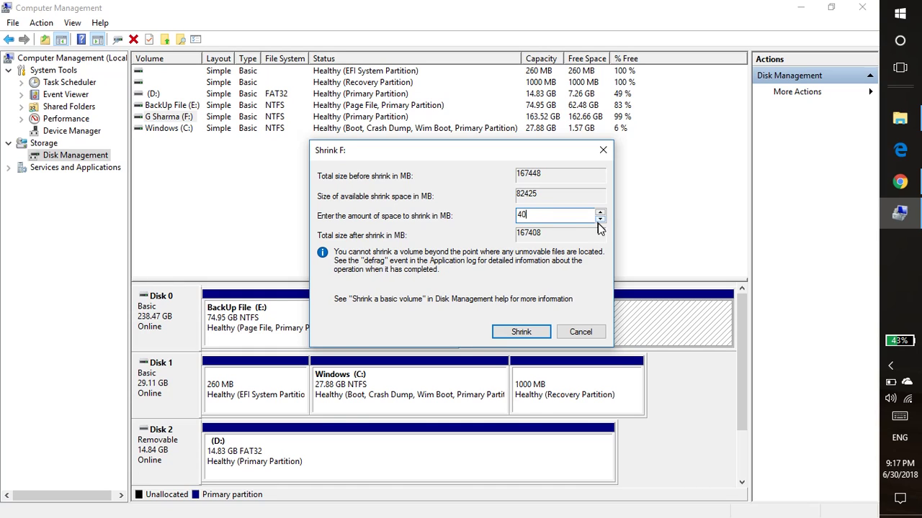
type("000")
left_click(529, 335)
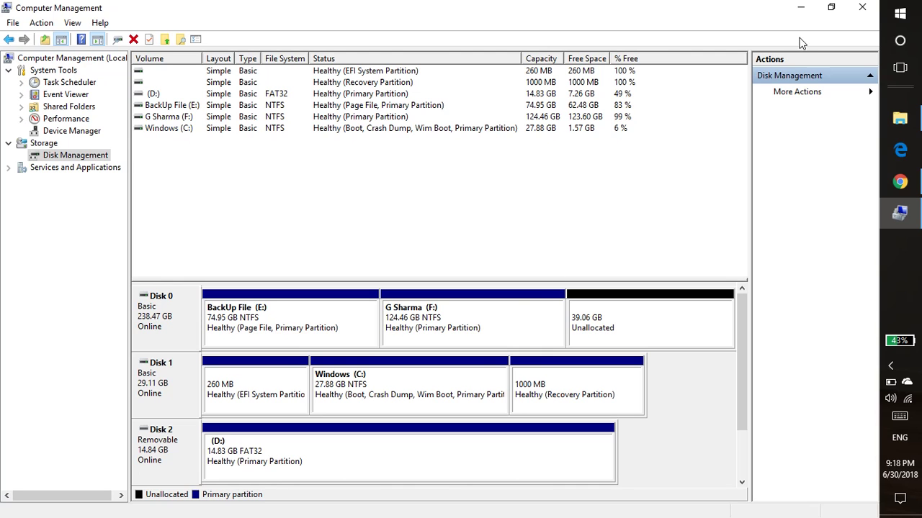
- Switch to This PC, refresh the drive list and check the size of drive F:
left_click(801, 8)
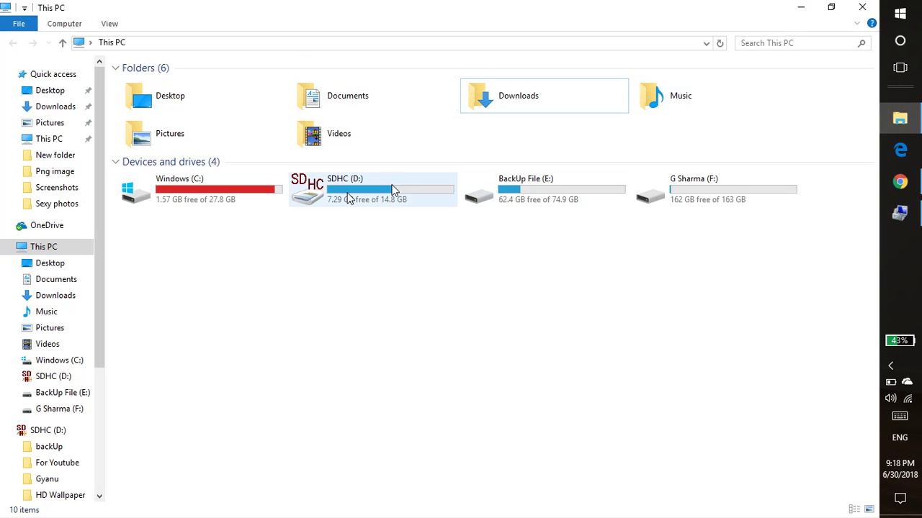
right_click(418, 310)
left_click(460, 363)
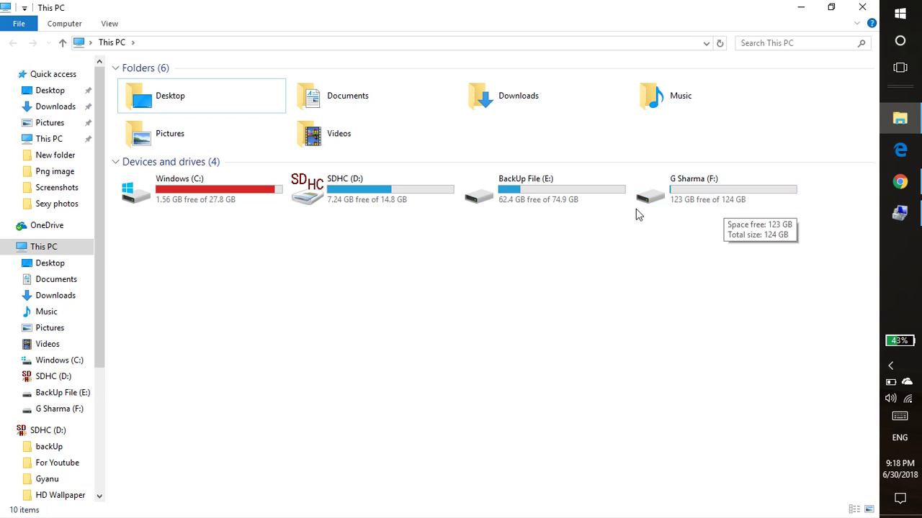
mouse_move(729, 208)
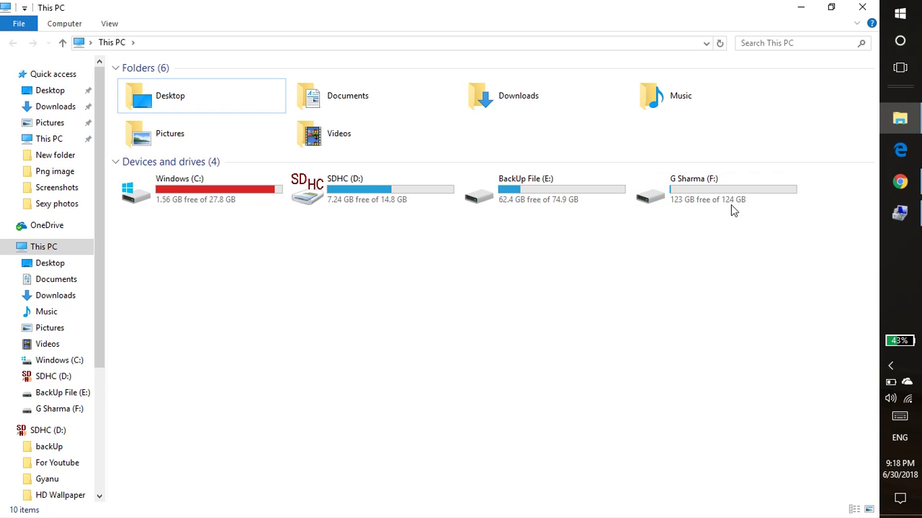
right_click(426, 304)
left_click(468, 356)
- Back in Disk Management, set up a 40000 MB simple volume in Disk 0's unallocated space and assign it drive letter A
key("alt+Tab")
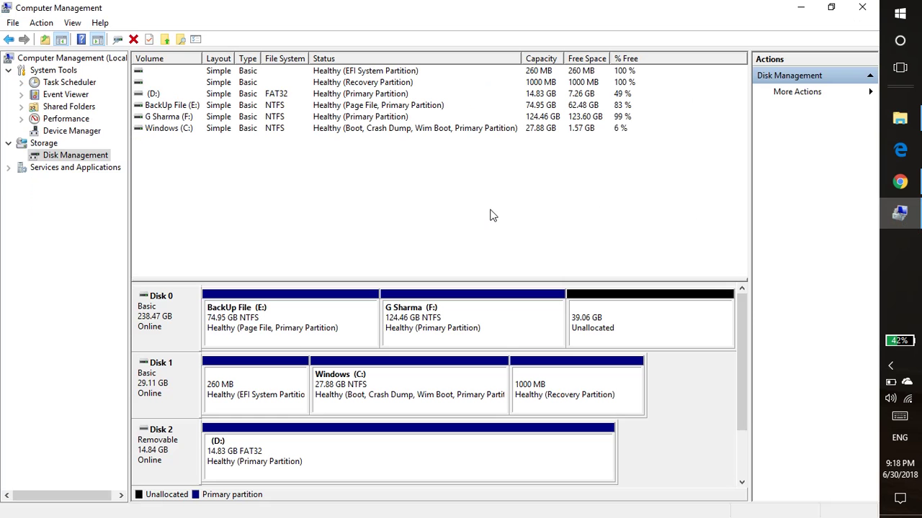
right_click(611, 324)
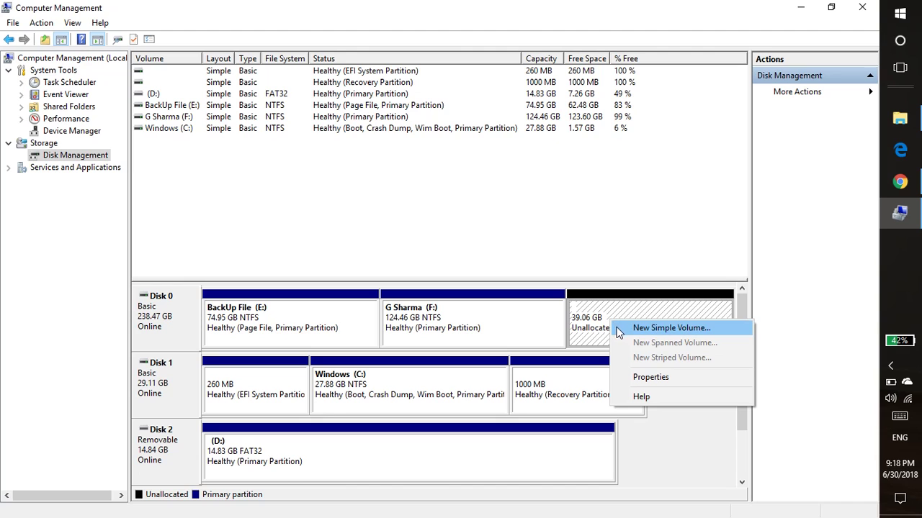
left_click(666, 332)
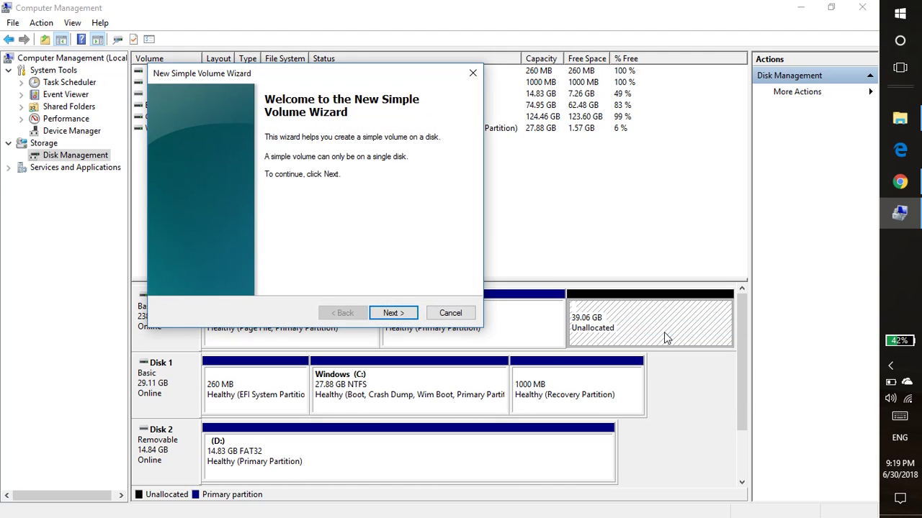
left_click(393, 312)
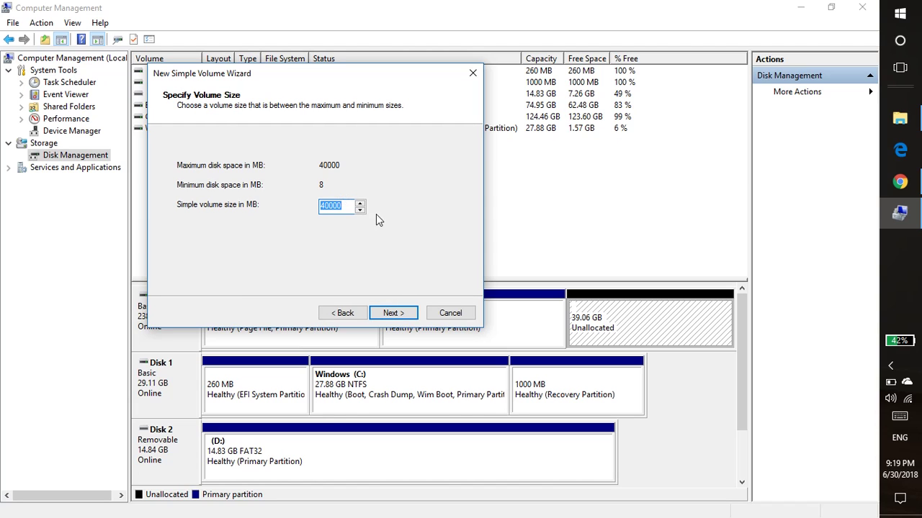
left_click(392, 313)
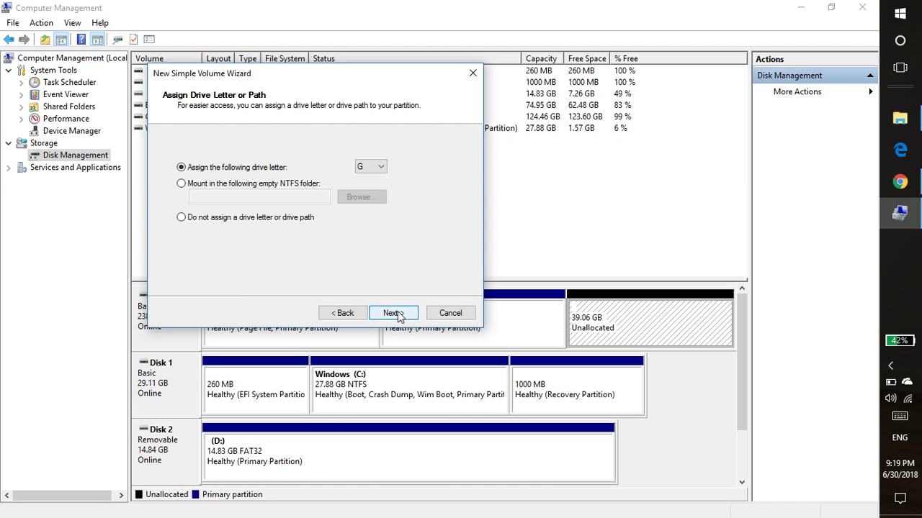
left_click(380, 169)
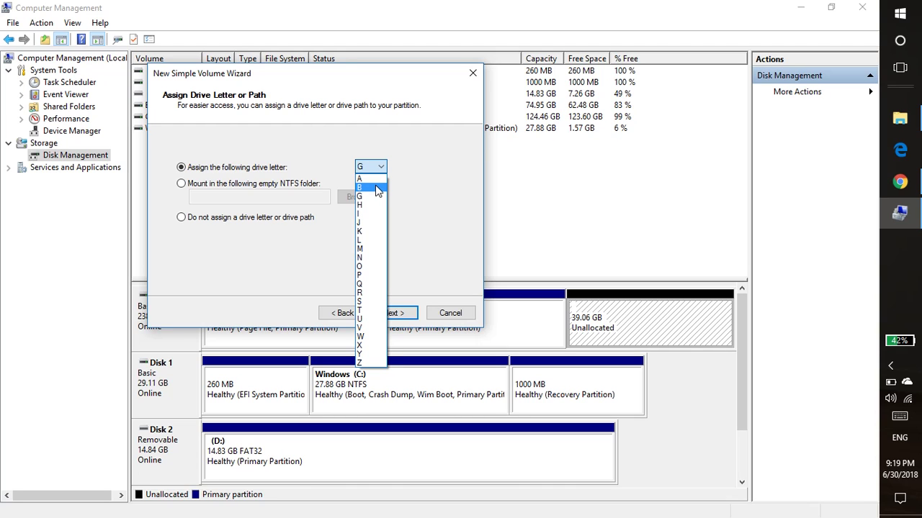
left_click(374, 180)
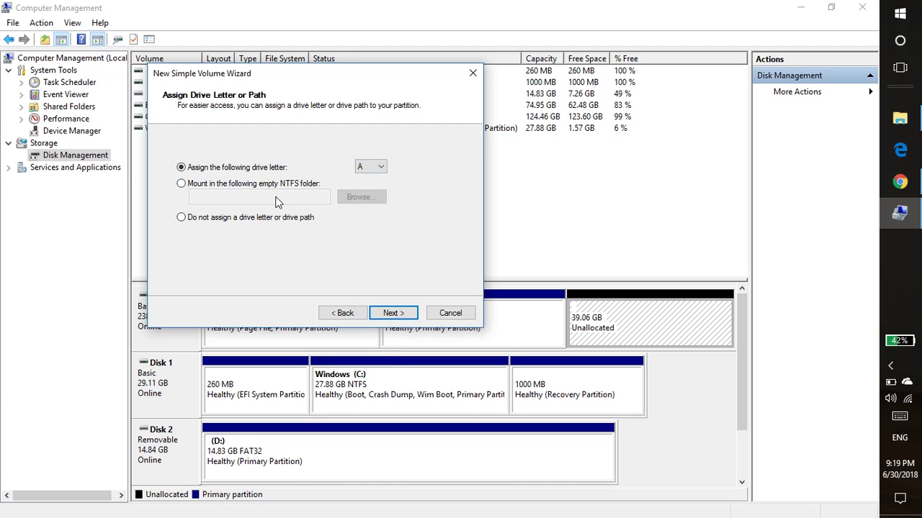
left_click(391, 313)
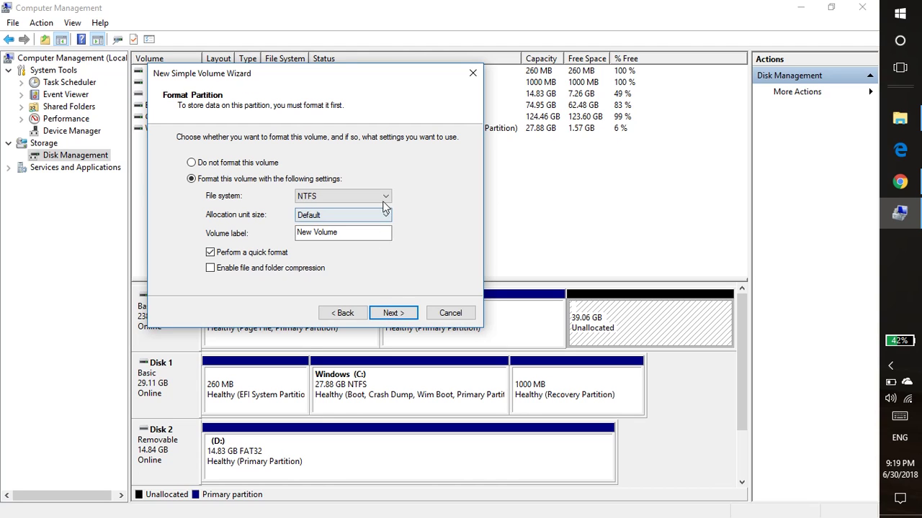
- Create the volume with NTFS, default allocation unit size, the label New Volume and quick format
left_click(374, 200)
left_click(374, 200)
left_click(374, 199)
left_click(374, 199)
left_click(375, 199)
left_click(374, 200)
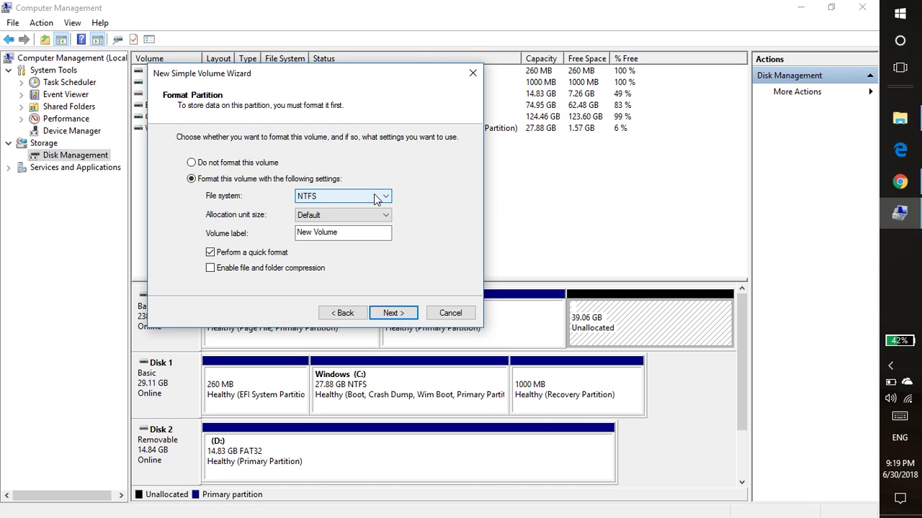
left_click(374, 200)
left_click(375, 198)
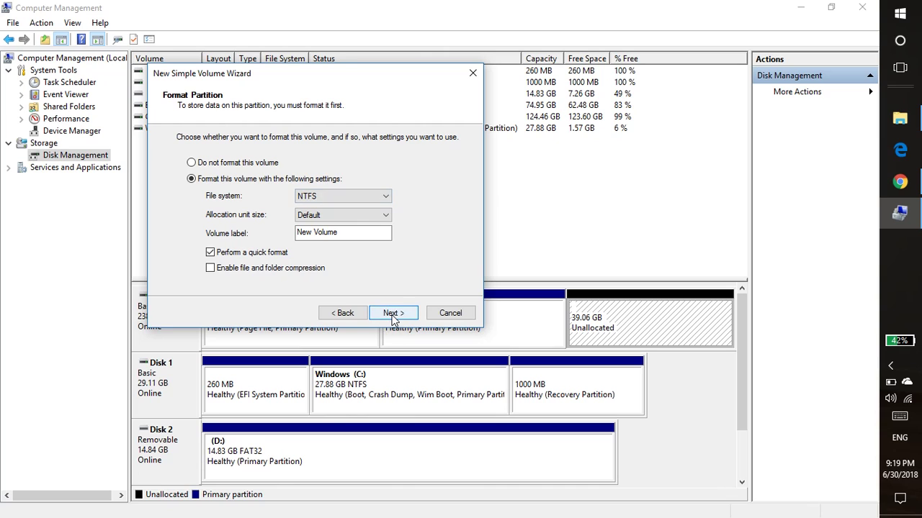
left_click(338, 232)
left_click_drag(339, 232, 282, 229)
left_click_drag(339, 237, 268, 234)
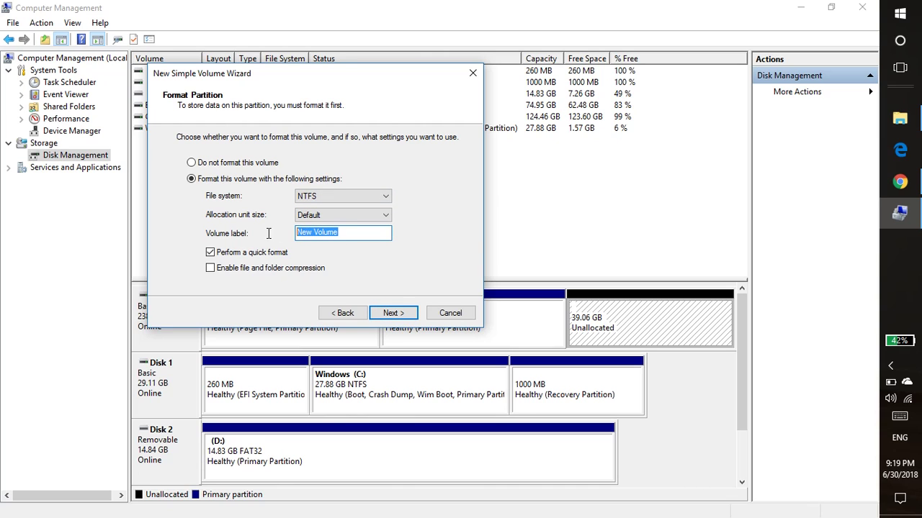
left_click(393, 314)
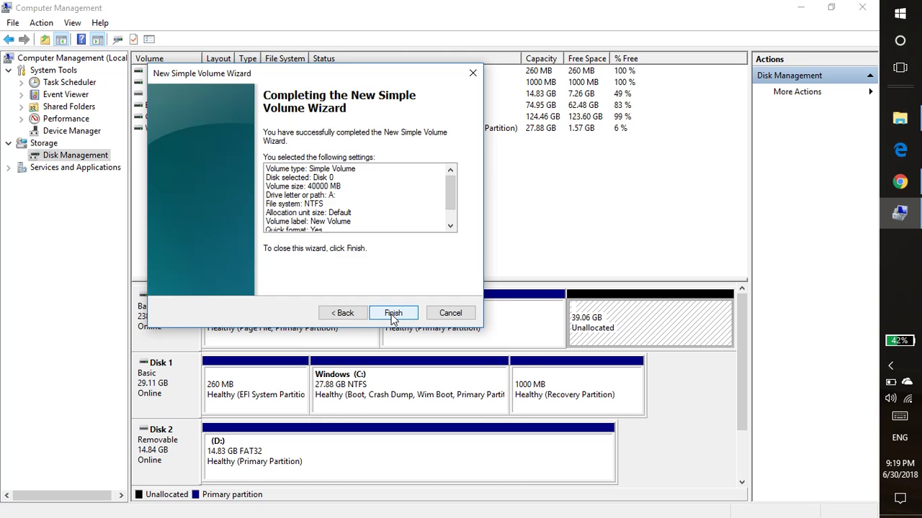
left_click(393, 314)
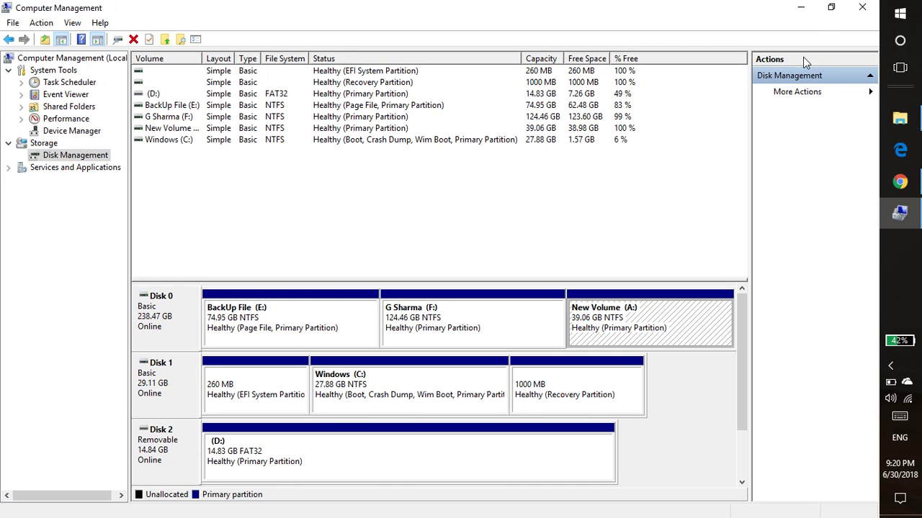
- Minimize Computer Management and refresh the drive list in This PC to check for the new drive A:
left_click(800, 8)
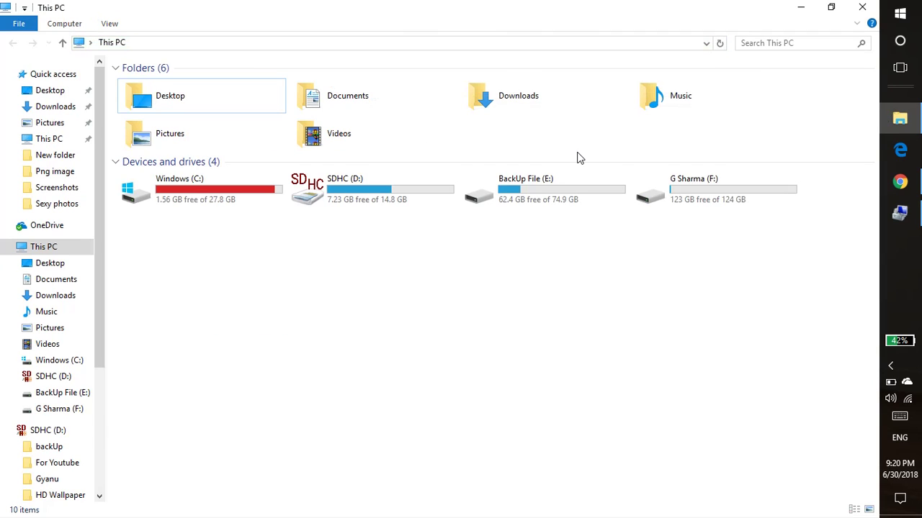
right_click(483, 271)
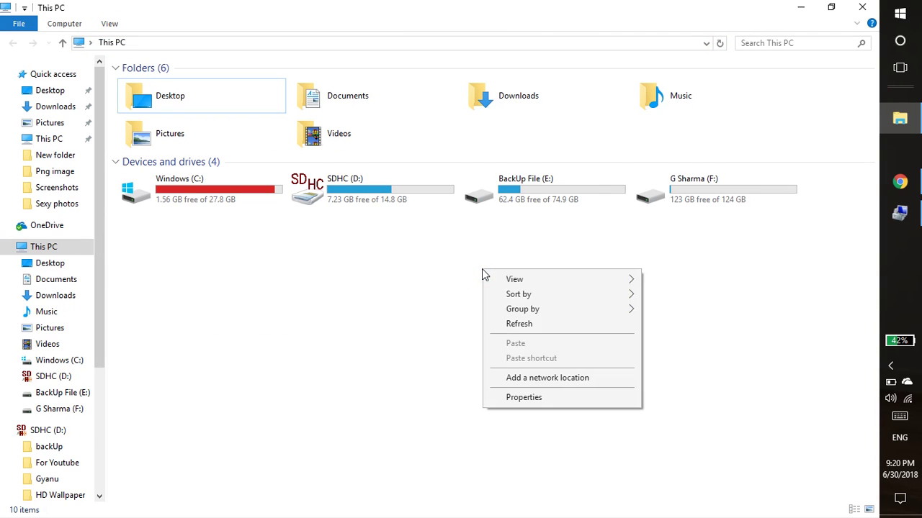
left_click(496, 346)
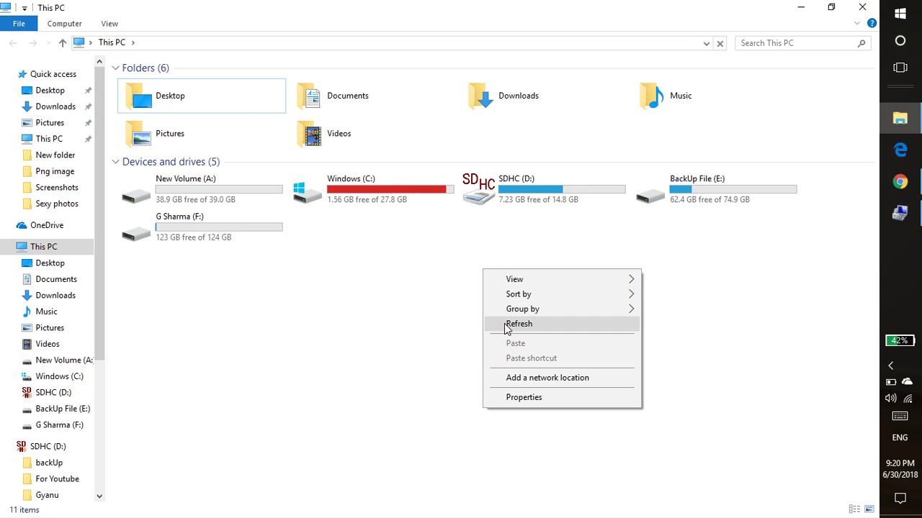
left_click(506, 324)
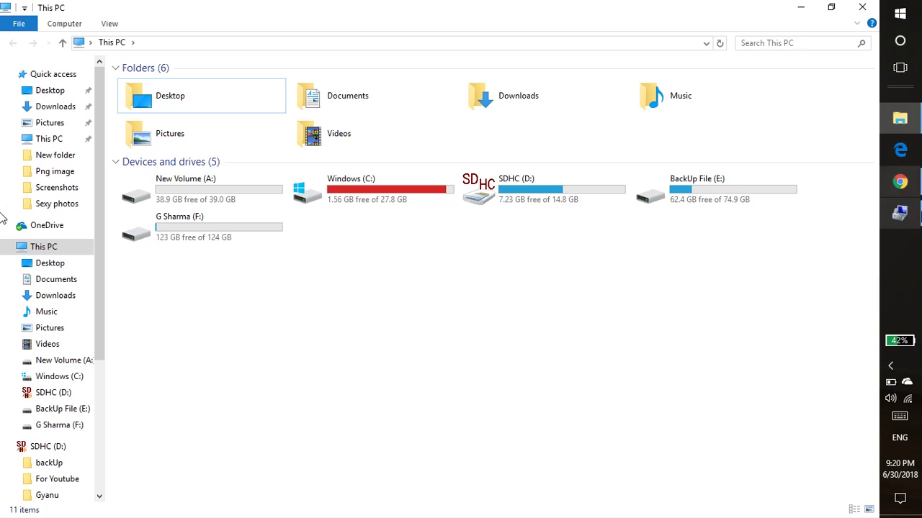
left_click(904, 186)
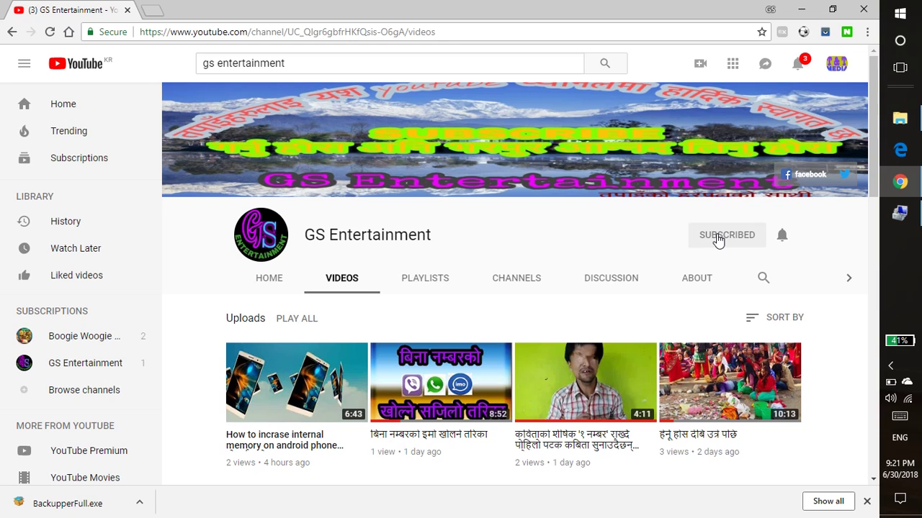
left_click(900, 215)
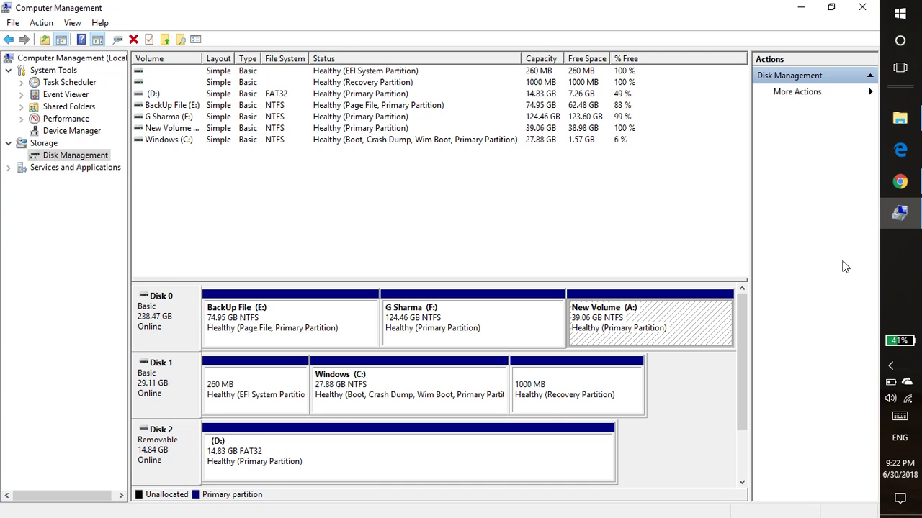
left_click(893, 366)
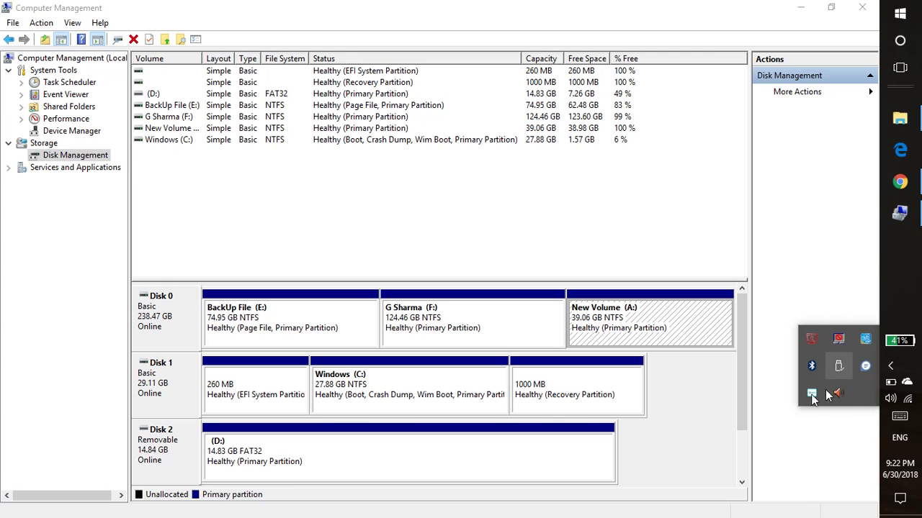
left_click(811, 389)
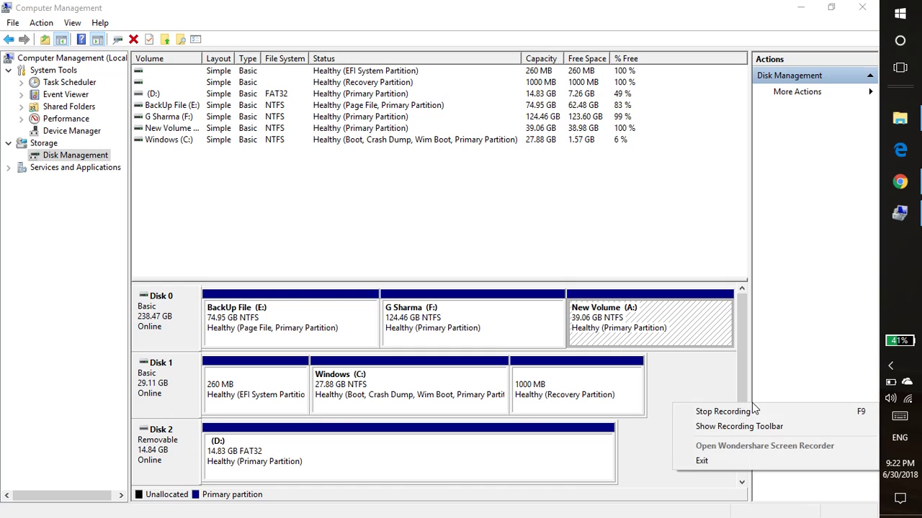